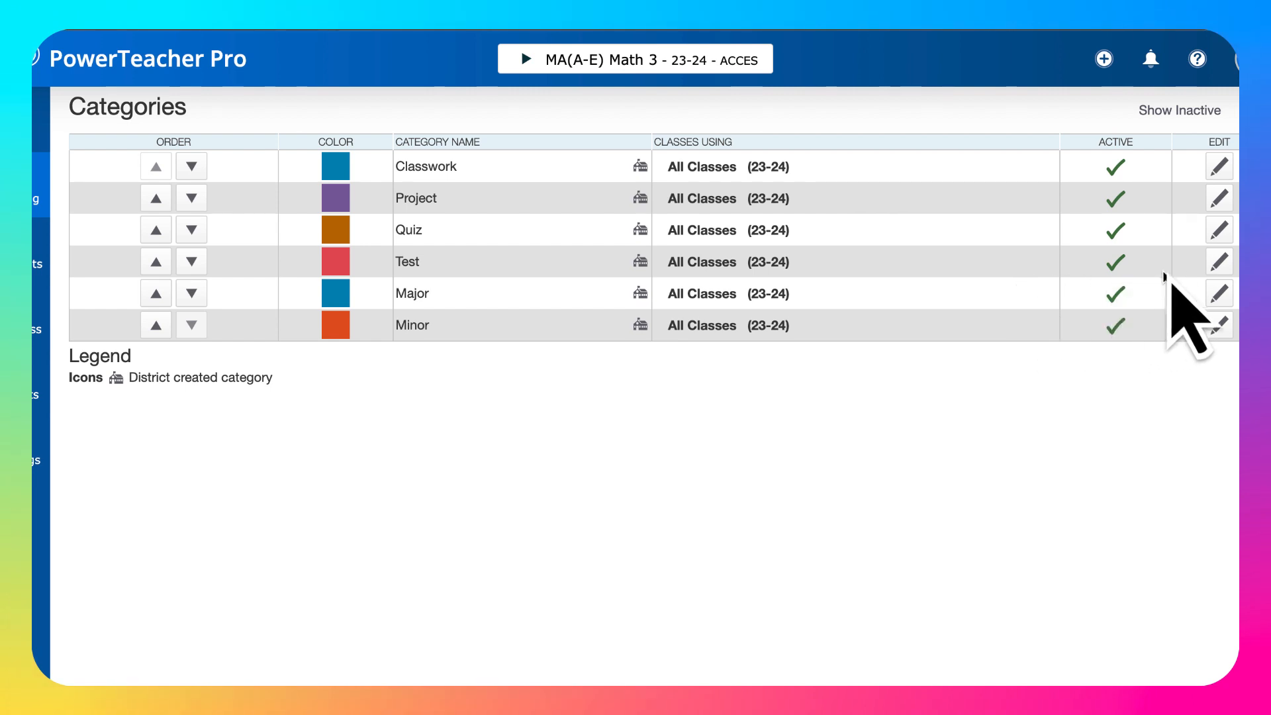
- Open the Major category for editing and examine the list of classes it can be limited to, without selecting any
left_click(1220, 294)
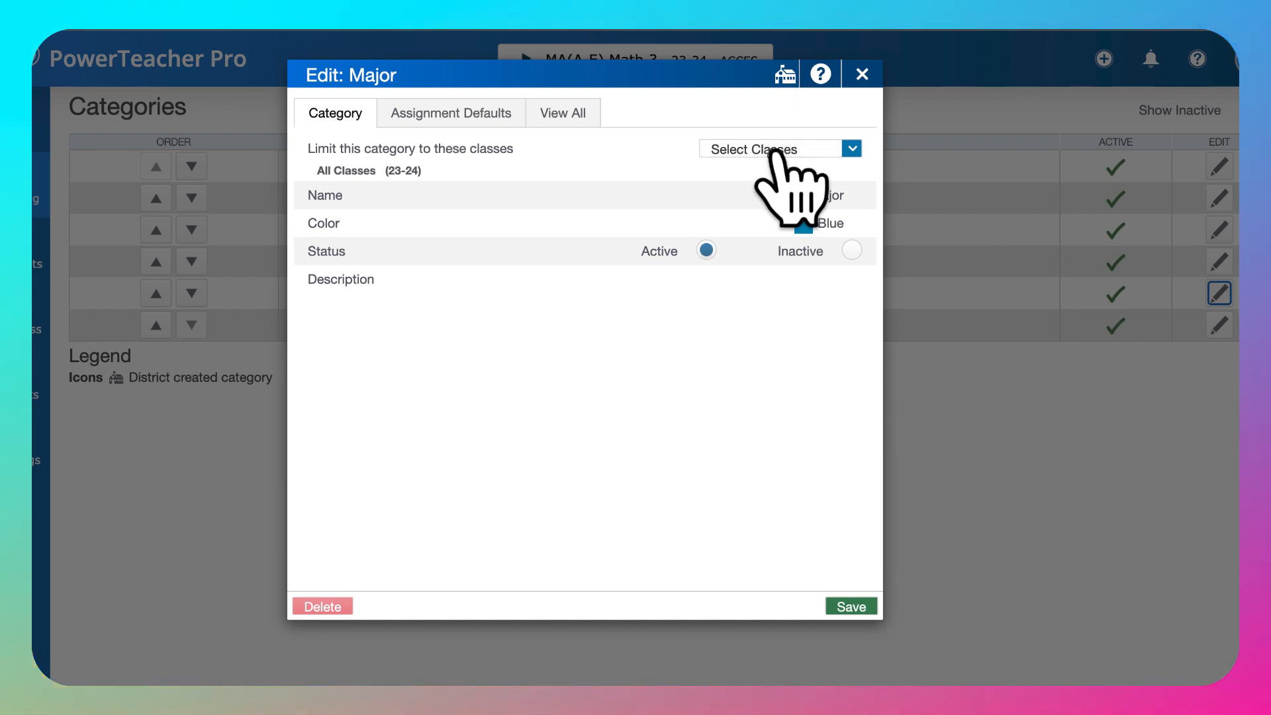
left_click(817, 148)
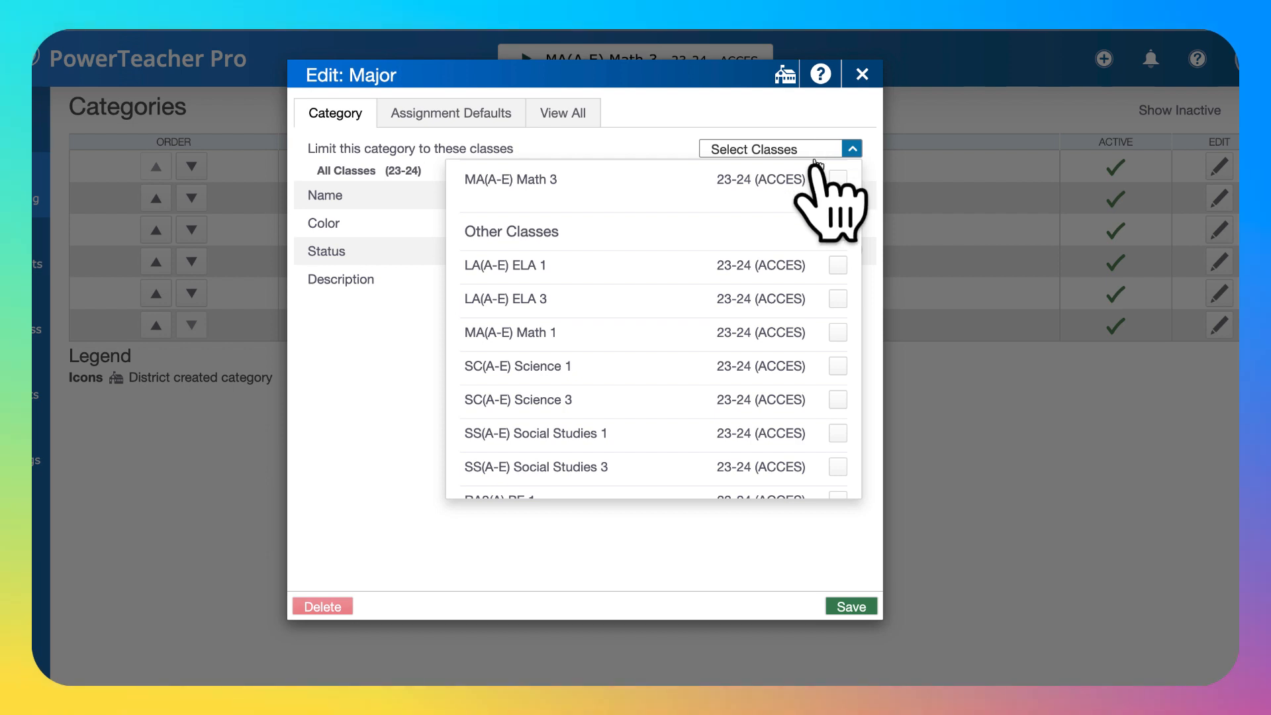
scroll(821, 281, "down", 5)
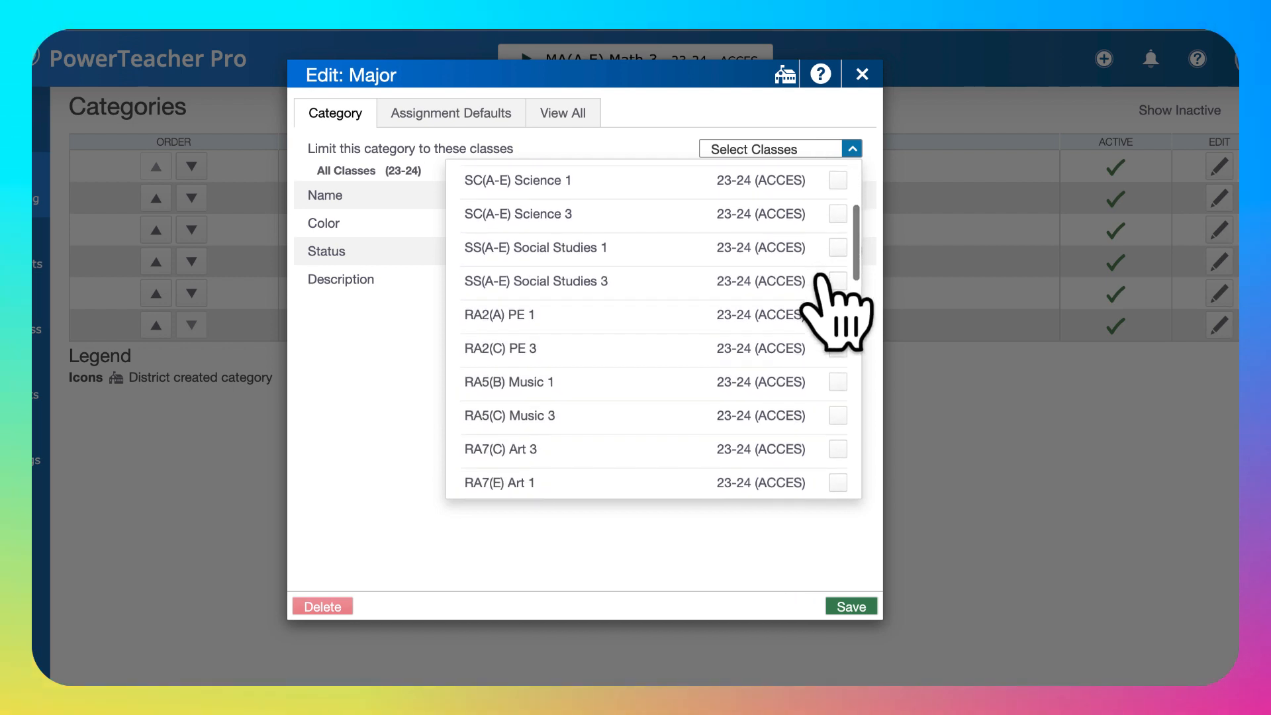
scroll(821, 278, "up", 5)
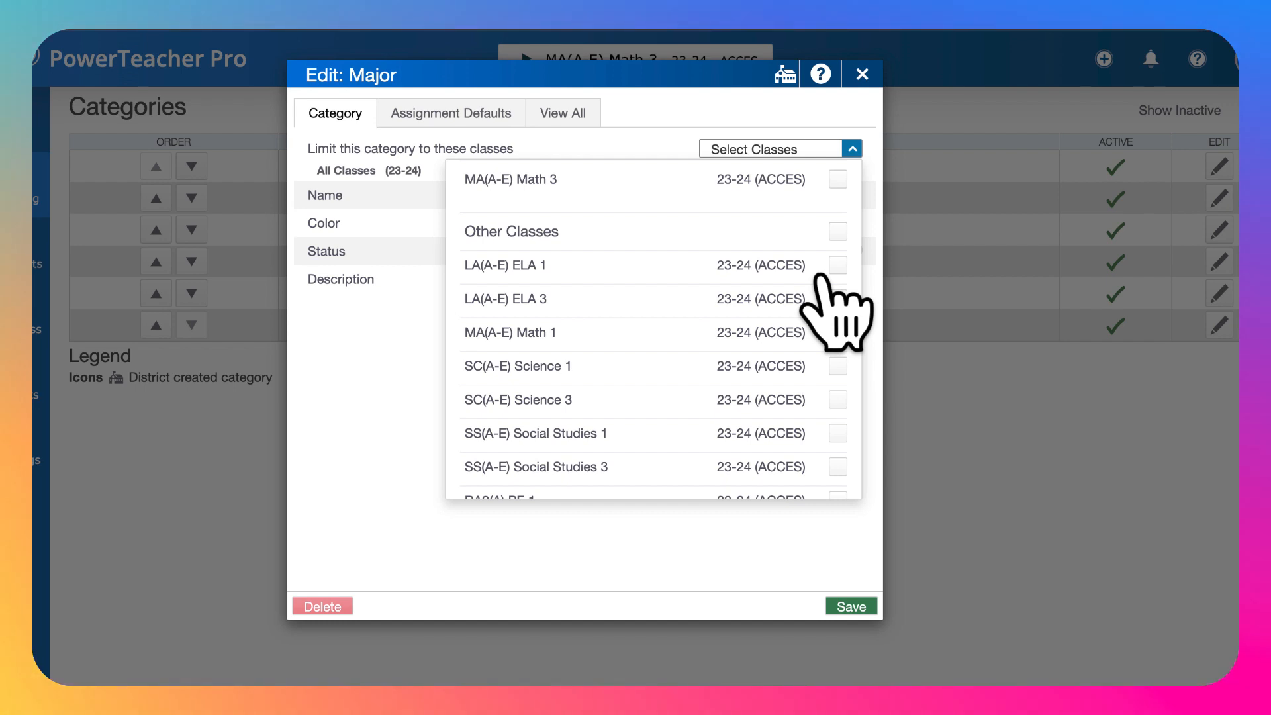
scroll(821, 278, "down", 3)
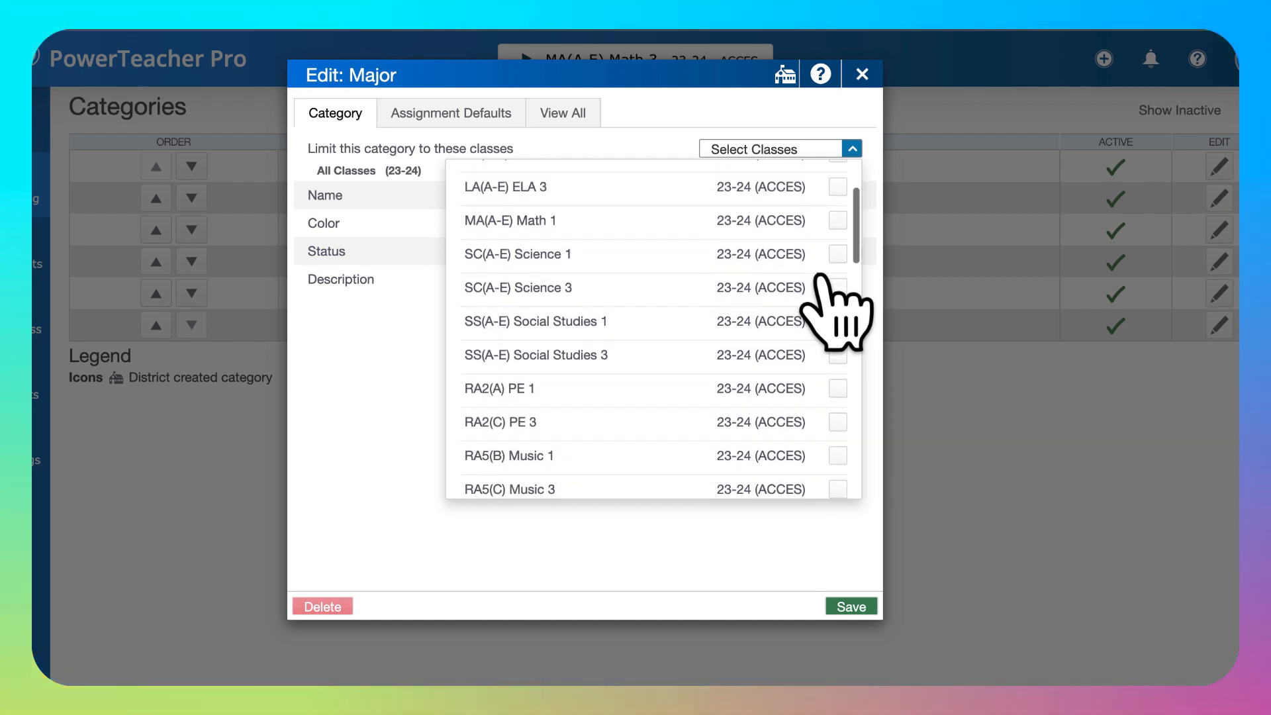
scroll(821, 278, "up", 3)
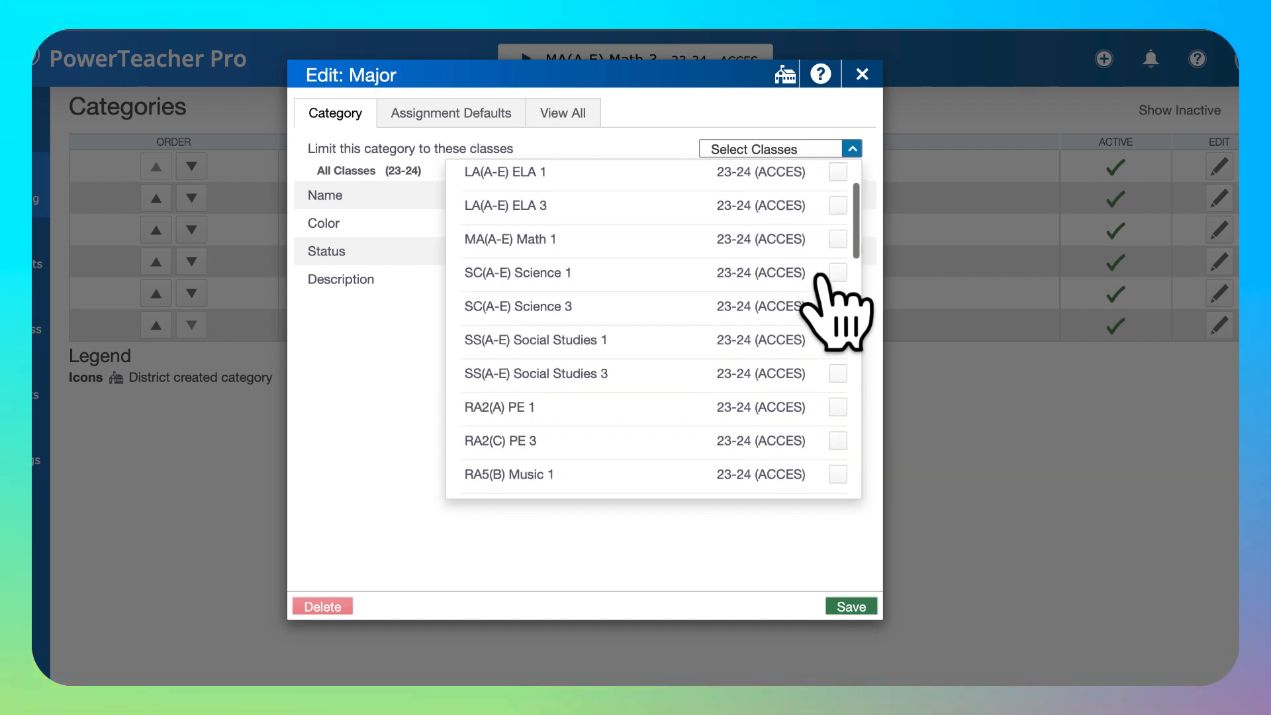
left_click(677, 549)
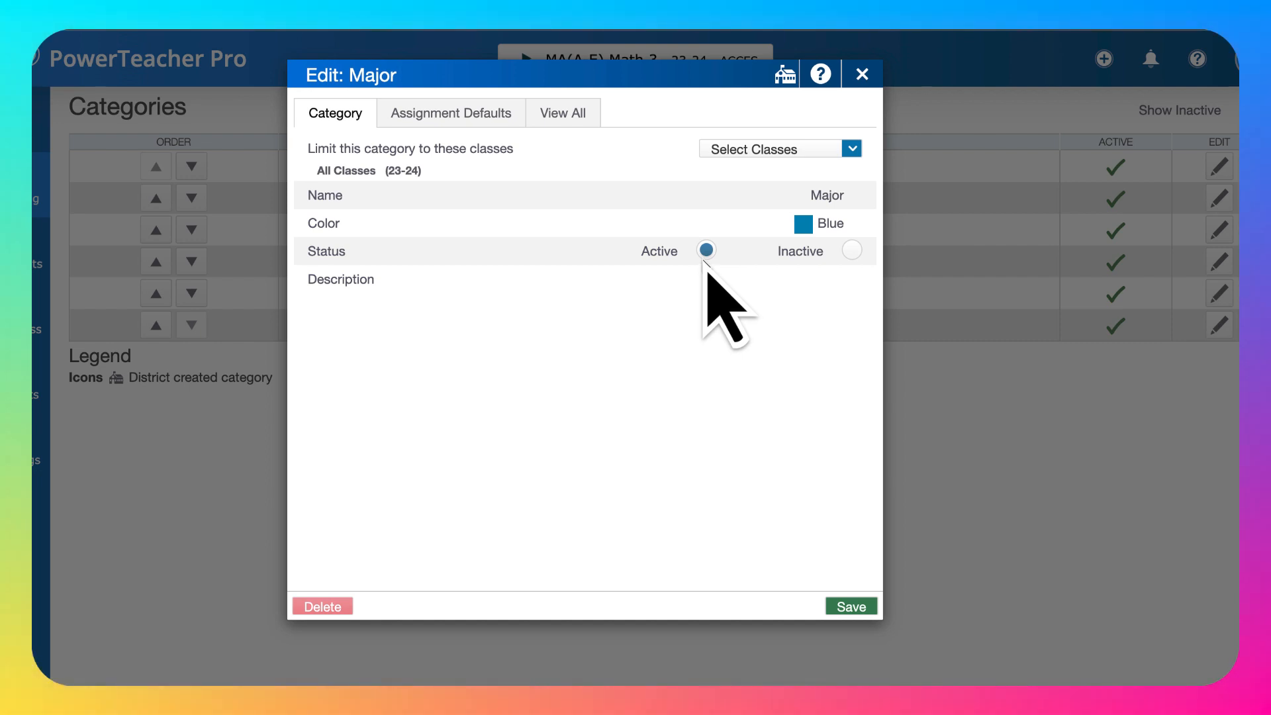
- Set the default score type for assignments in the Major category to Percent and save the category
left_click(487, 114)
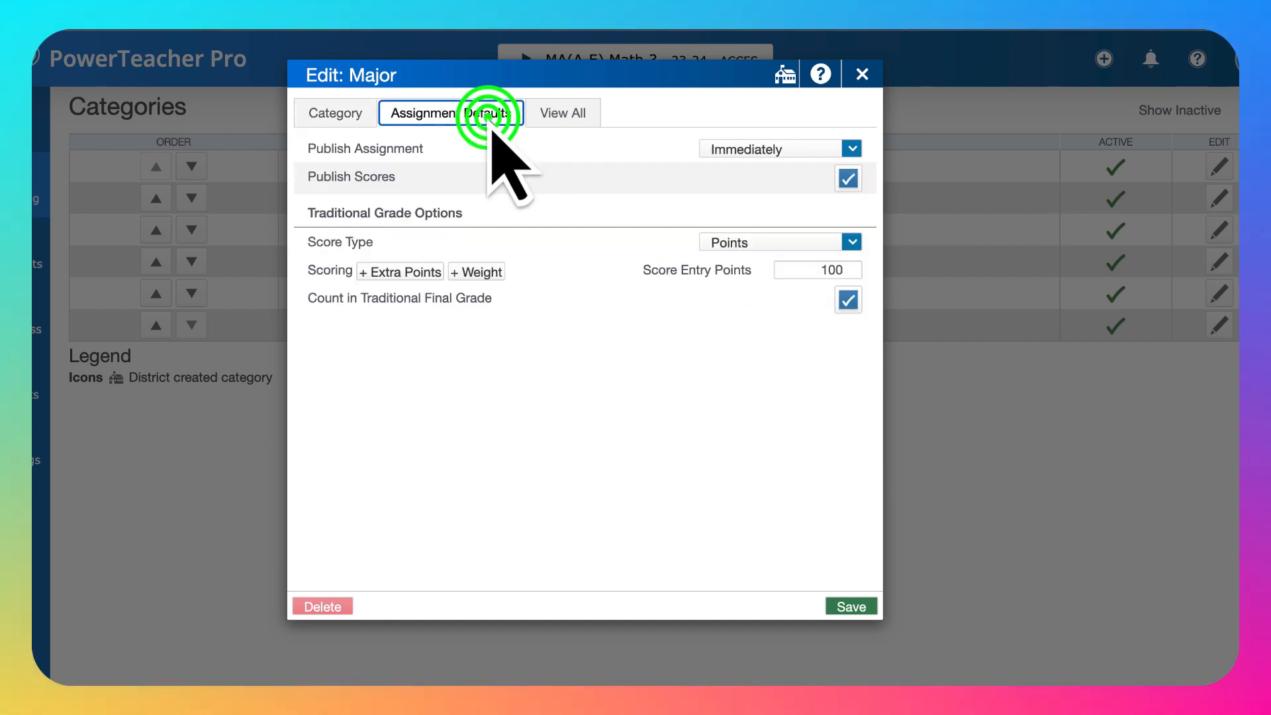
left_click(468, 116)
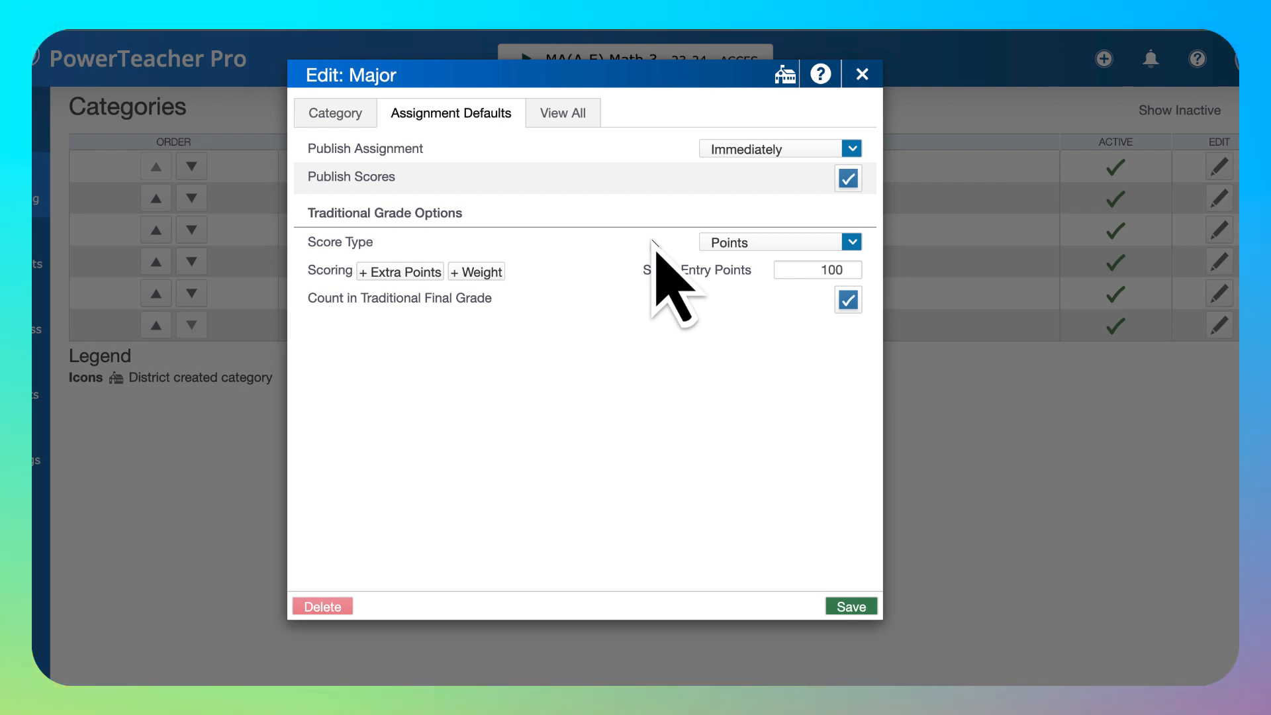
left_click(763, 247)
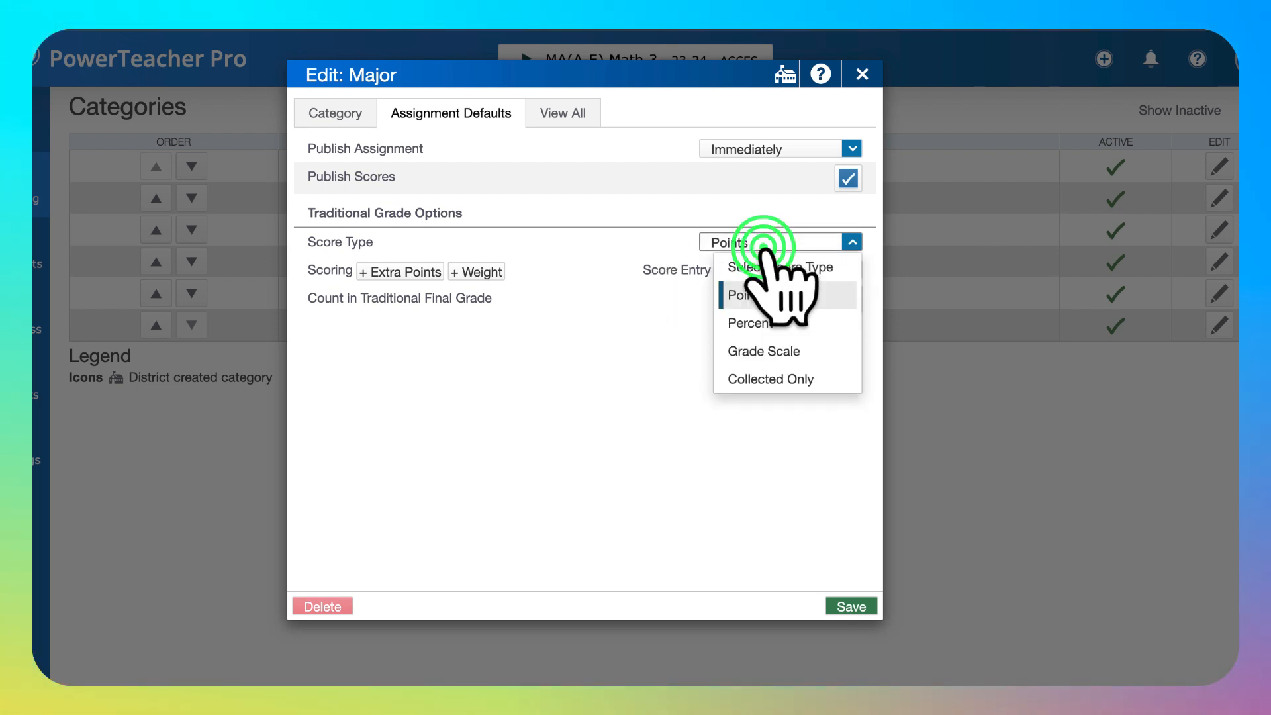
left_click(748, 323)
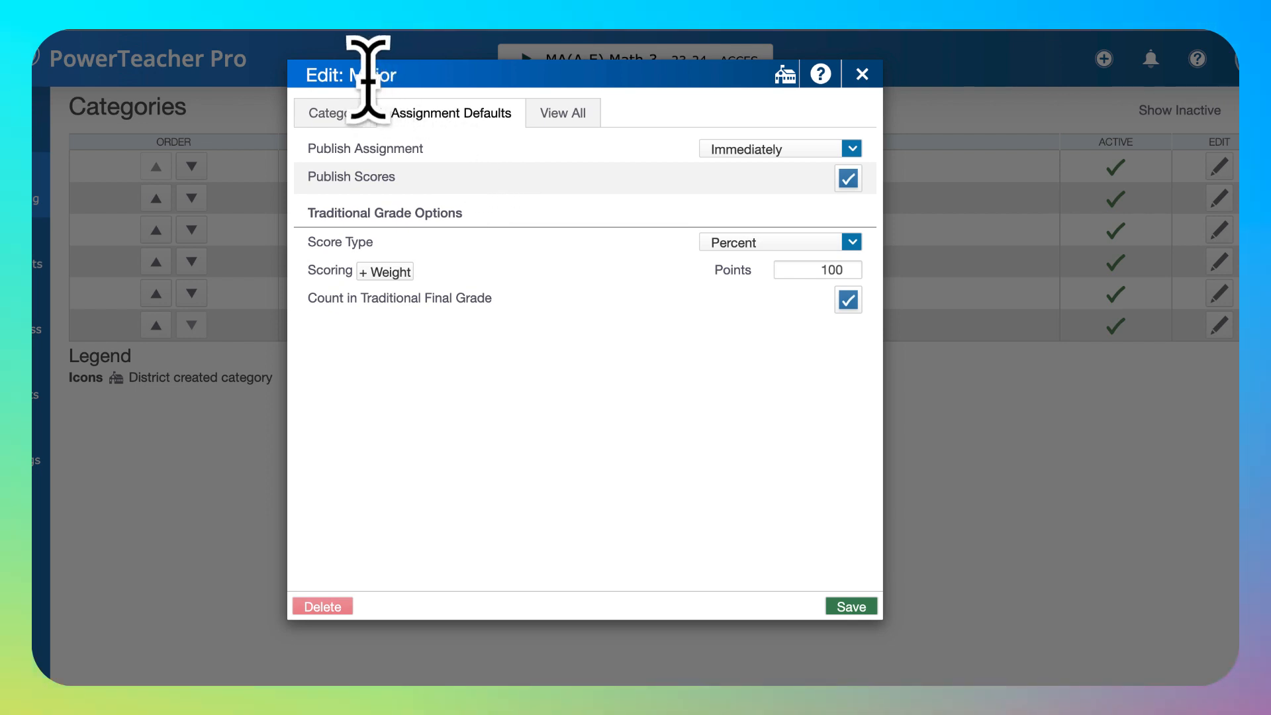
left_click(450, 114)
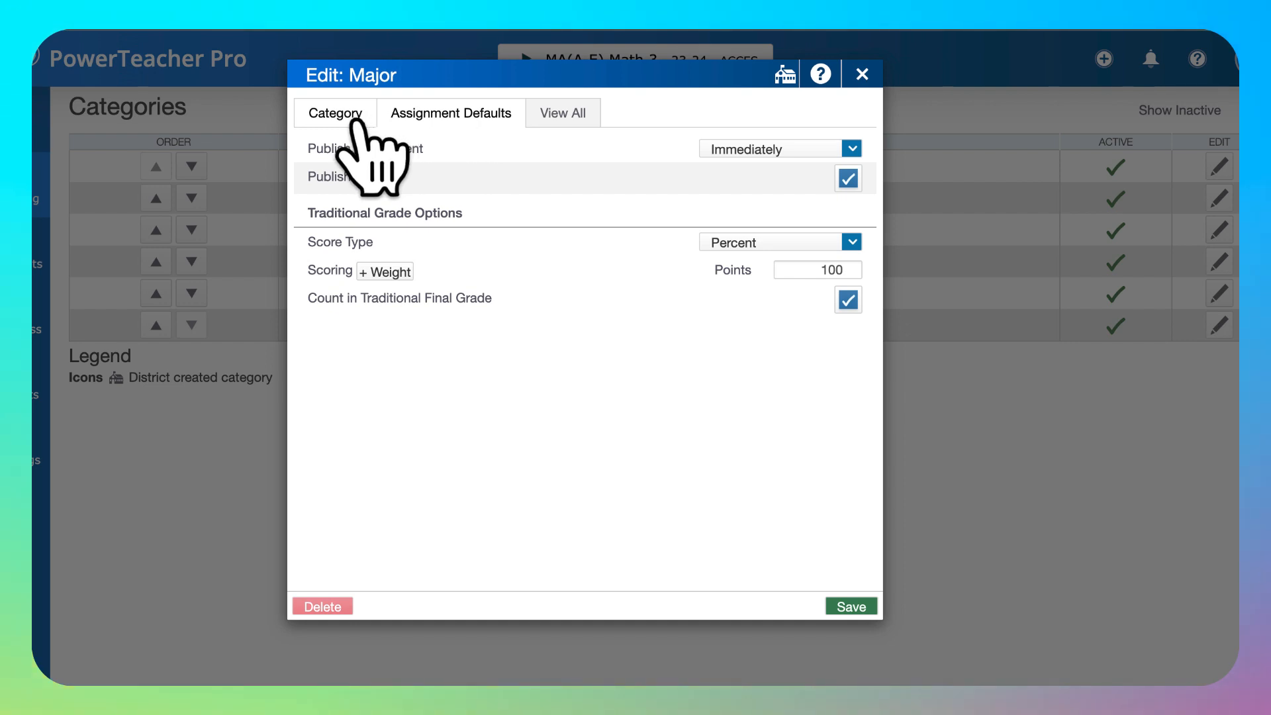
left_click_drag(351, 113, 505, 198)
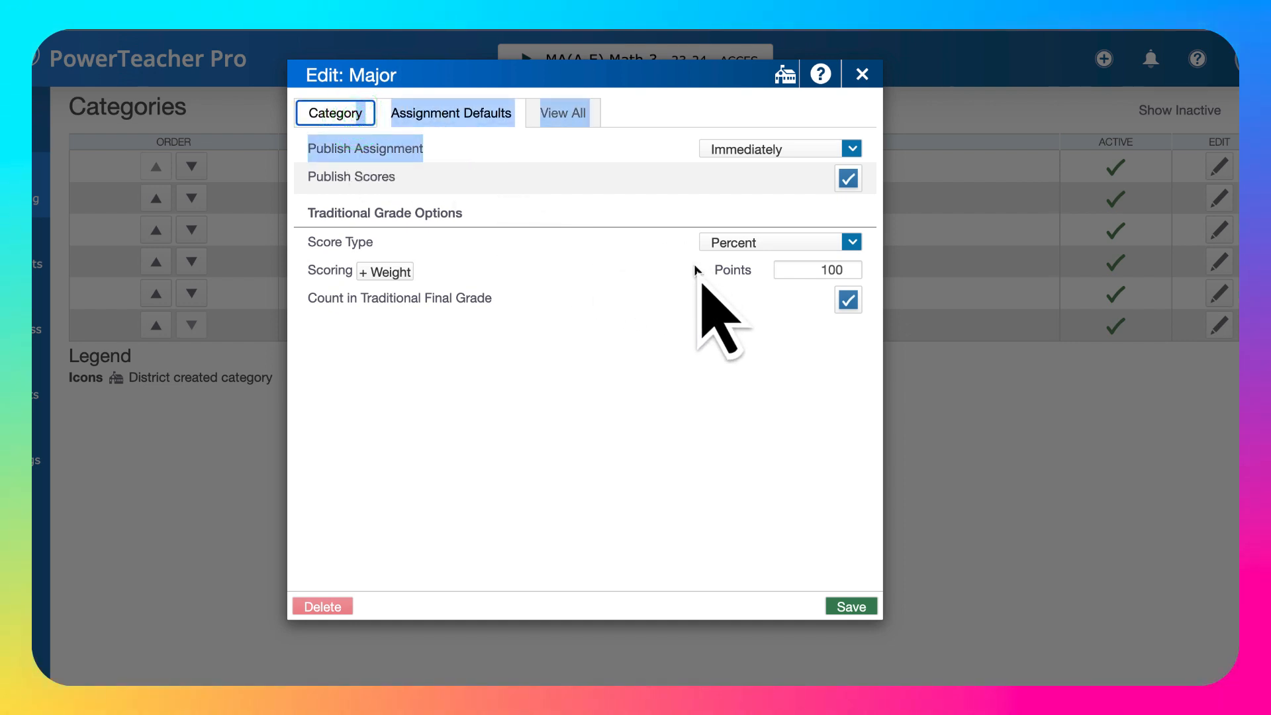
left_click(685, 286)
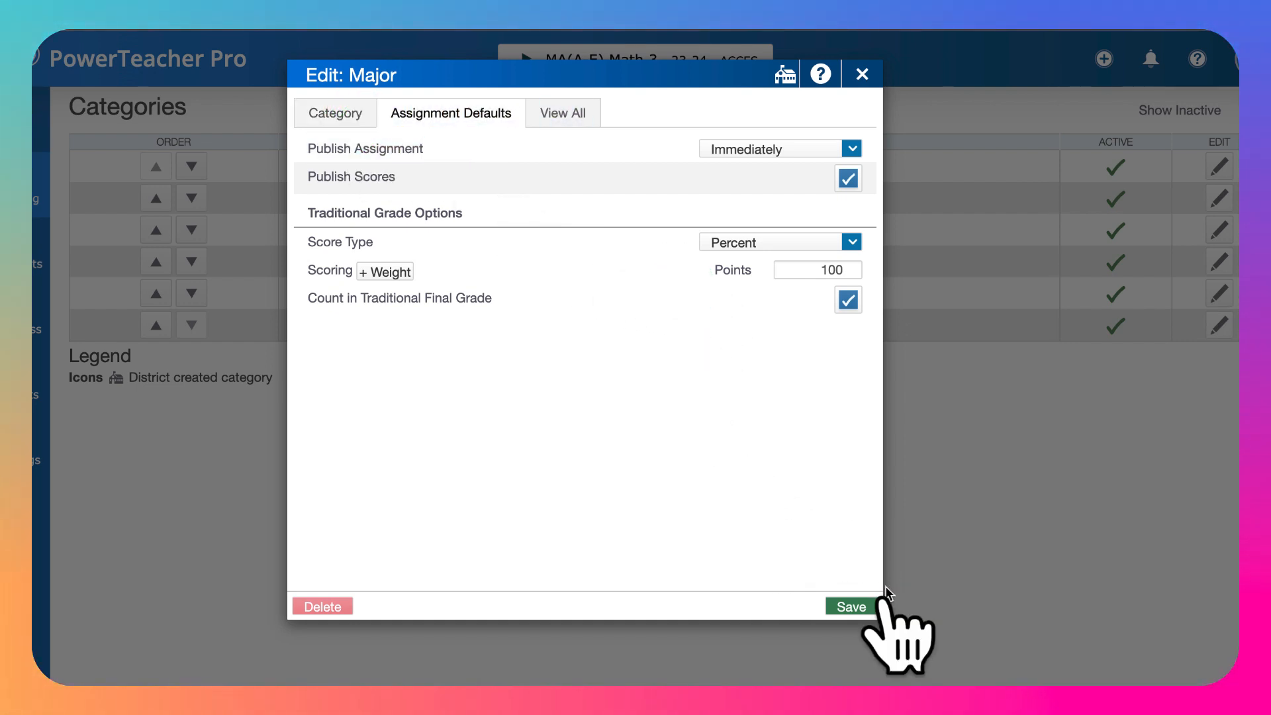
left_click(851, 606)
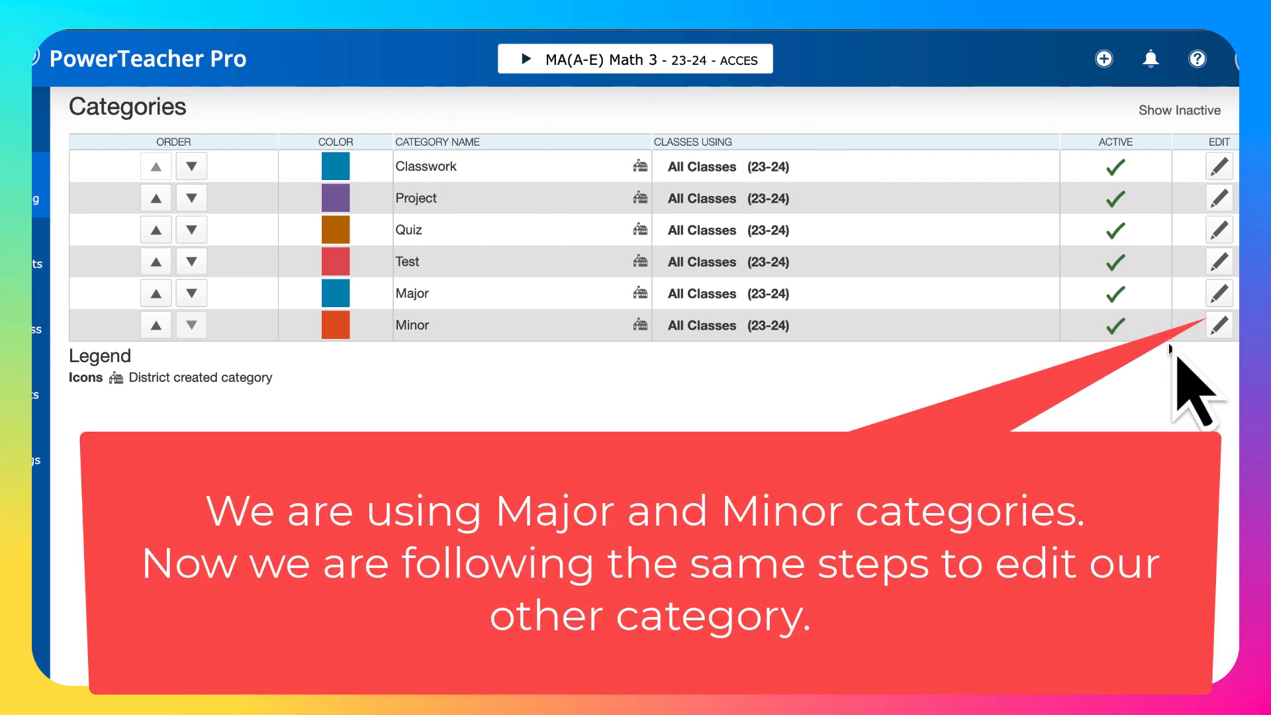
- Edit the Minor category so its assignments default to the Percent score type, and save it
left_click(1218, 325)
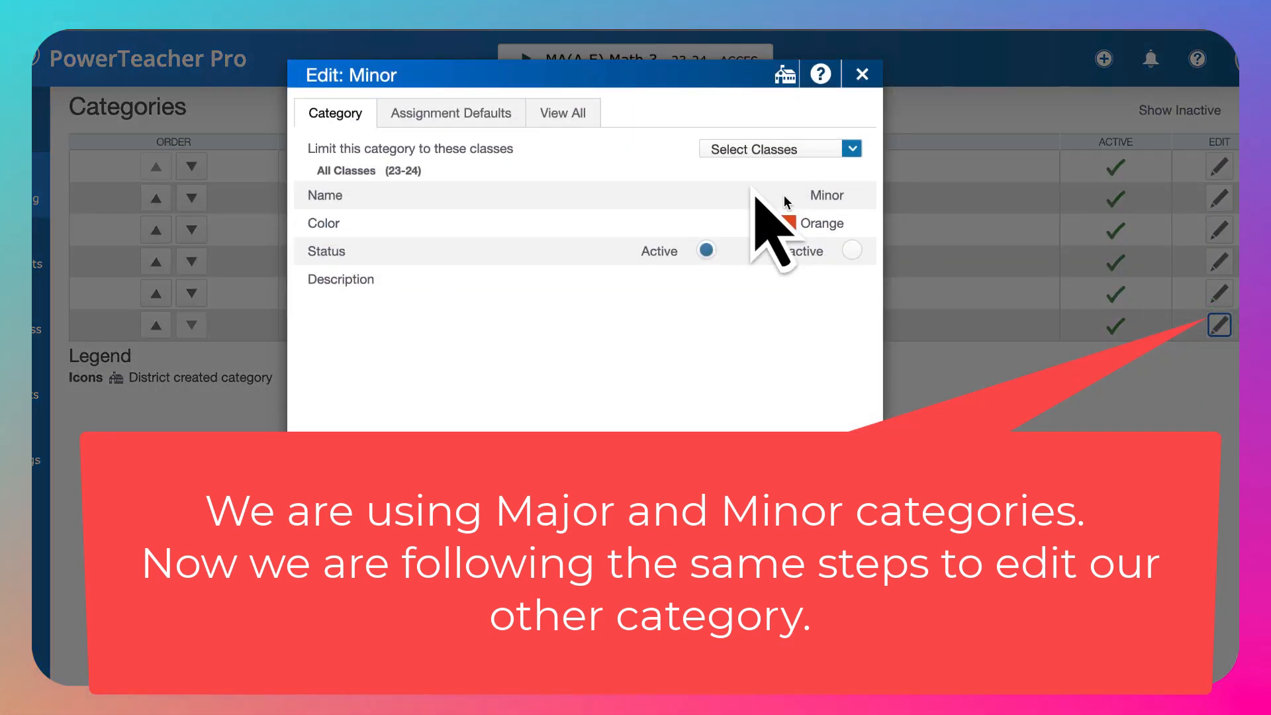
left_click(487, 106)
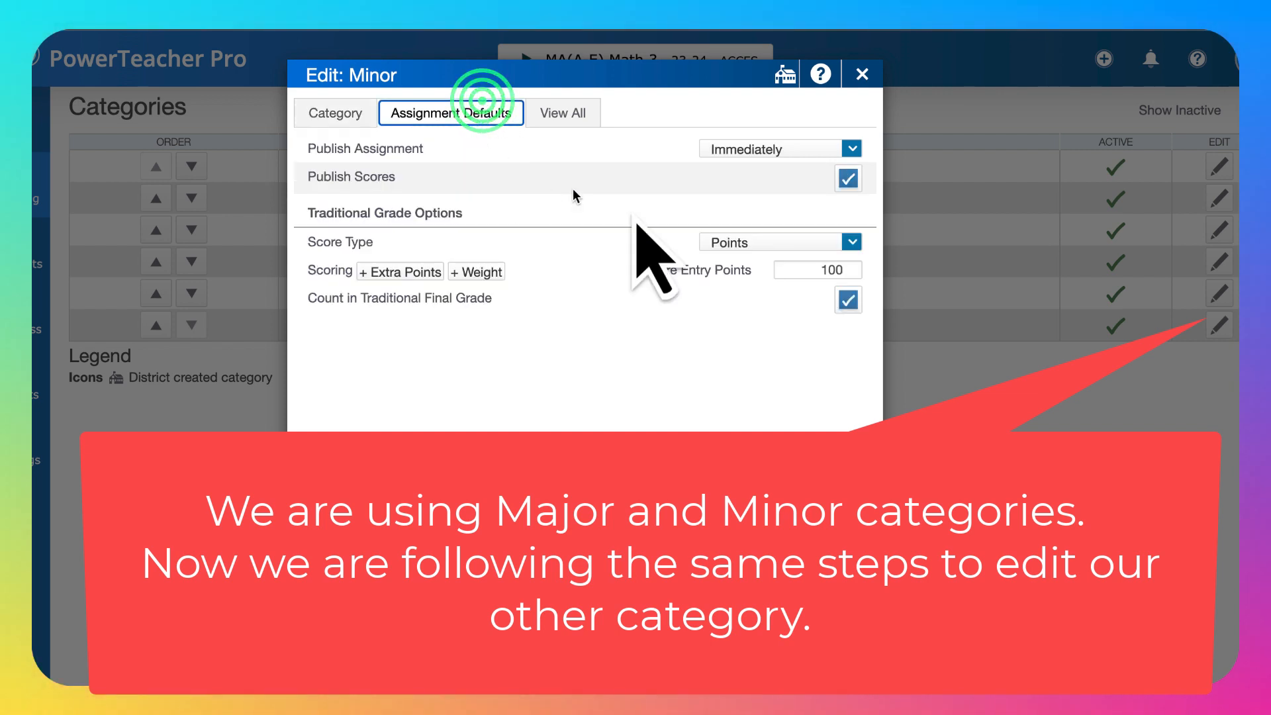
left_click(734, 243)
left_click(745, 323)
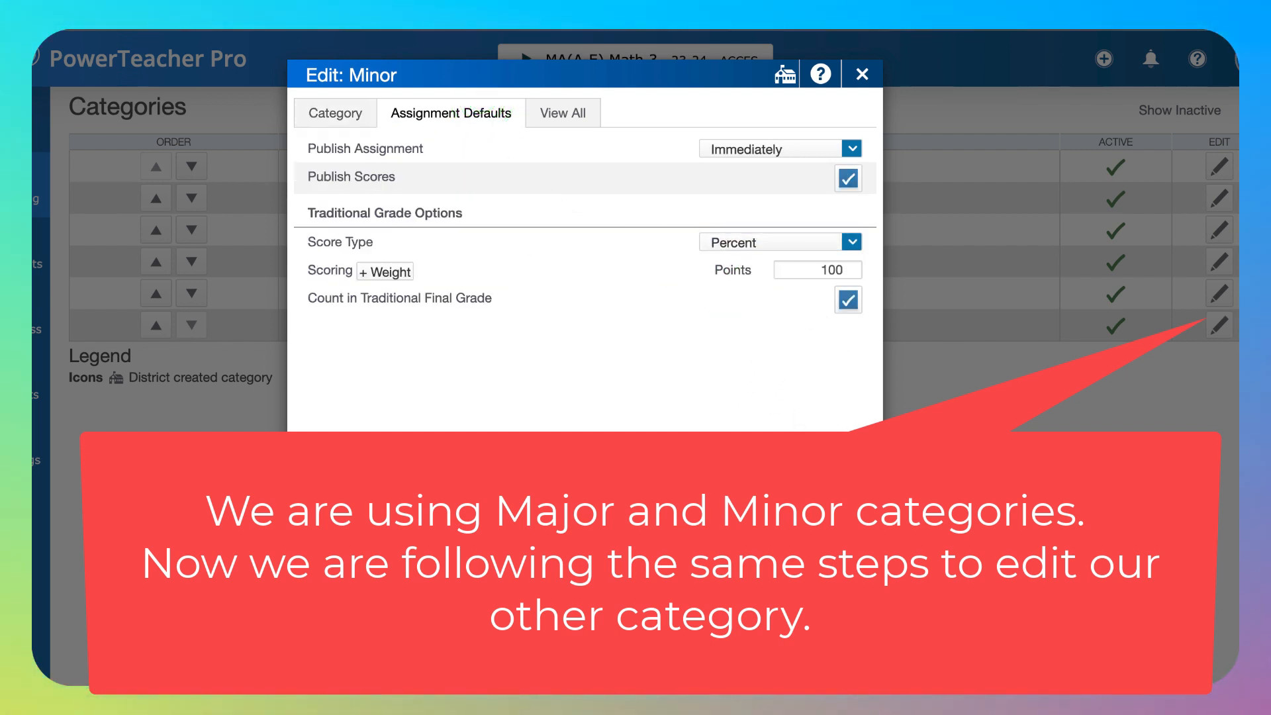
left_click(830, 612)
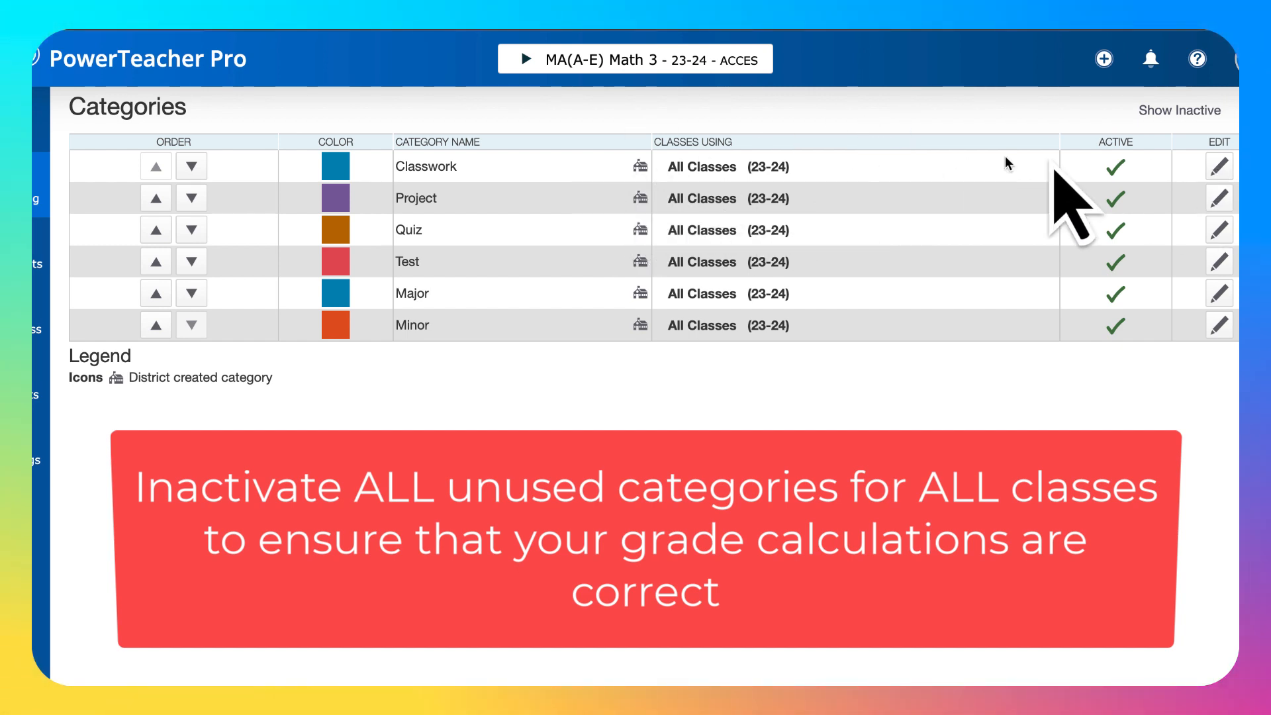
- Set the Classwork category's status to Inactive, save it, and toggle the display of inactive categories
left_click(1219, 166)
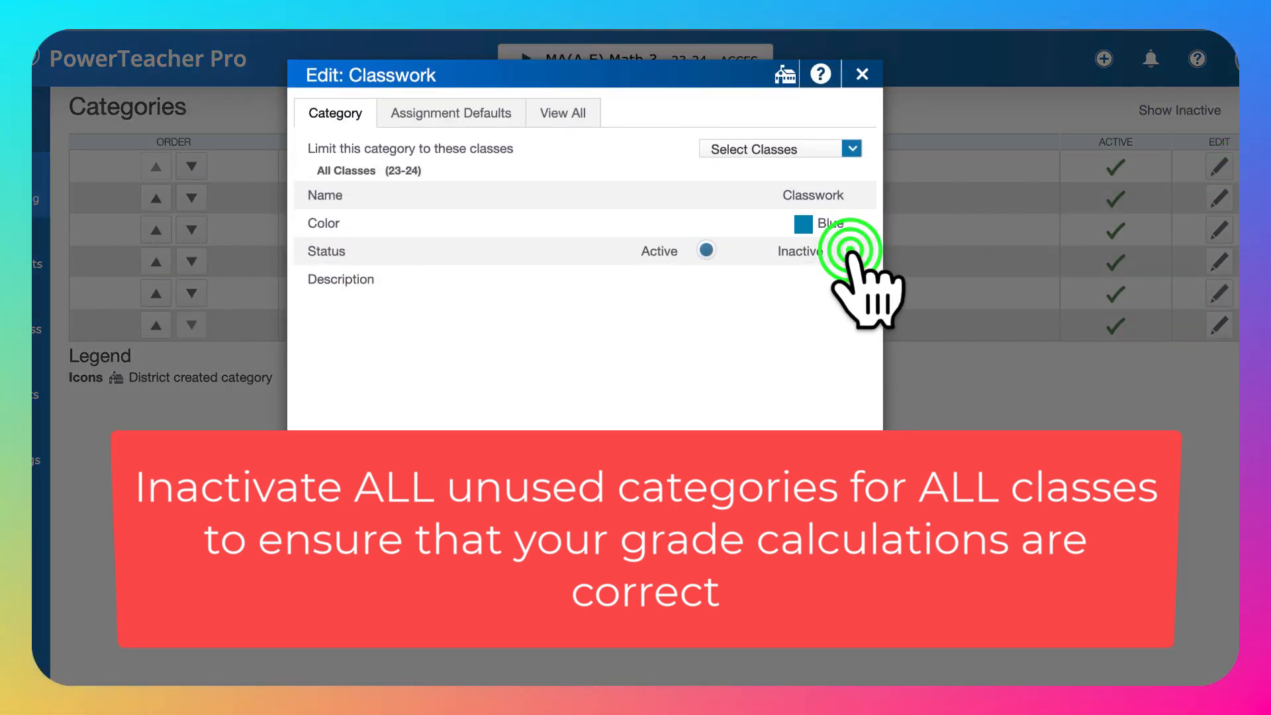
left_click(850, 250)
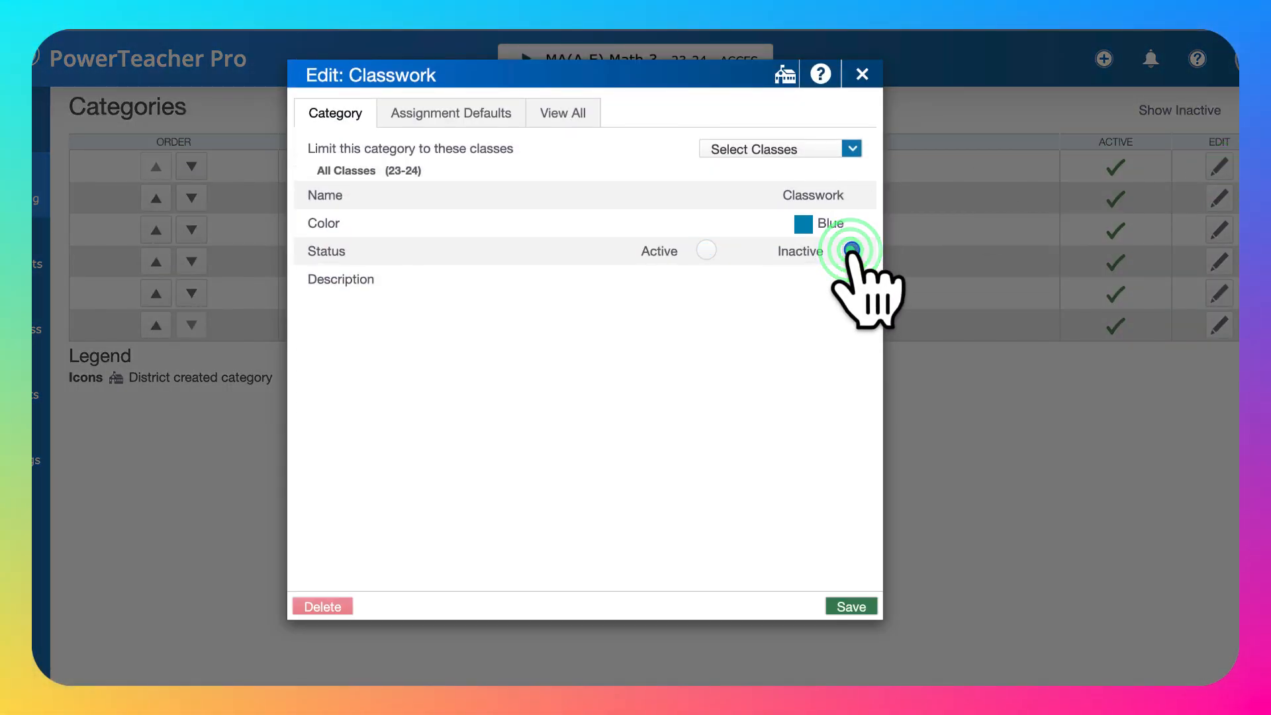
left_click(839, 606)
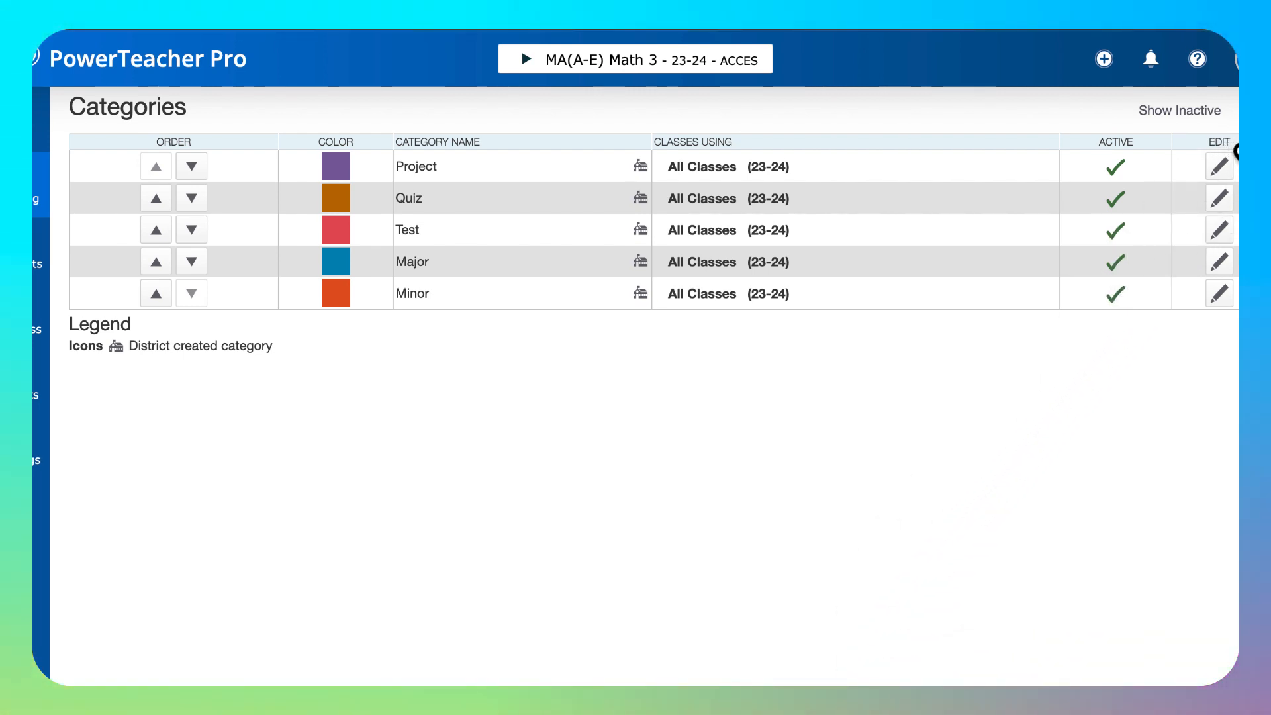
left_click(1230, 110)
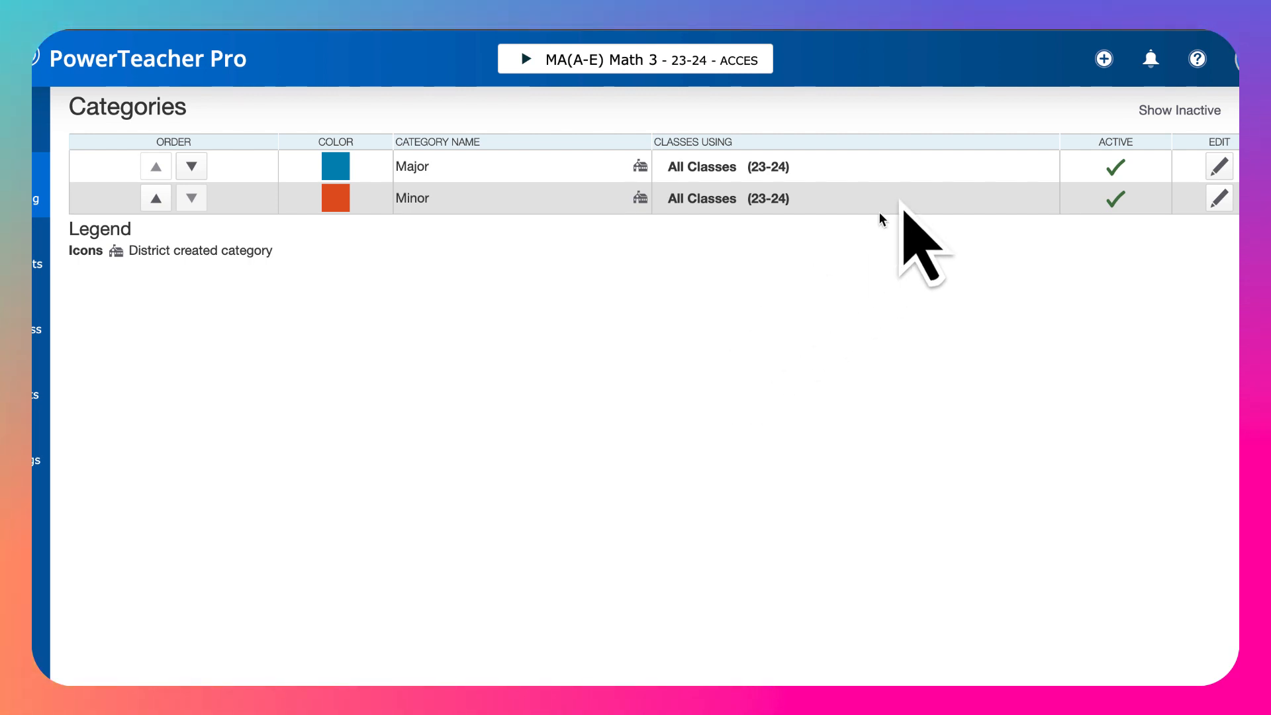
- Look over the form for creating a new category and close it without creating one
left_click(1103, 60)
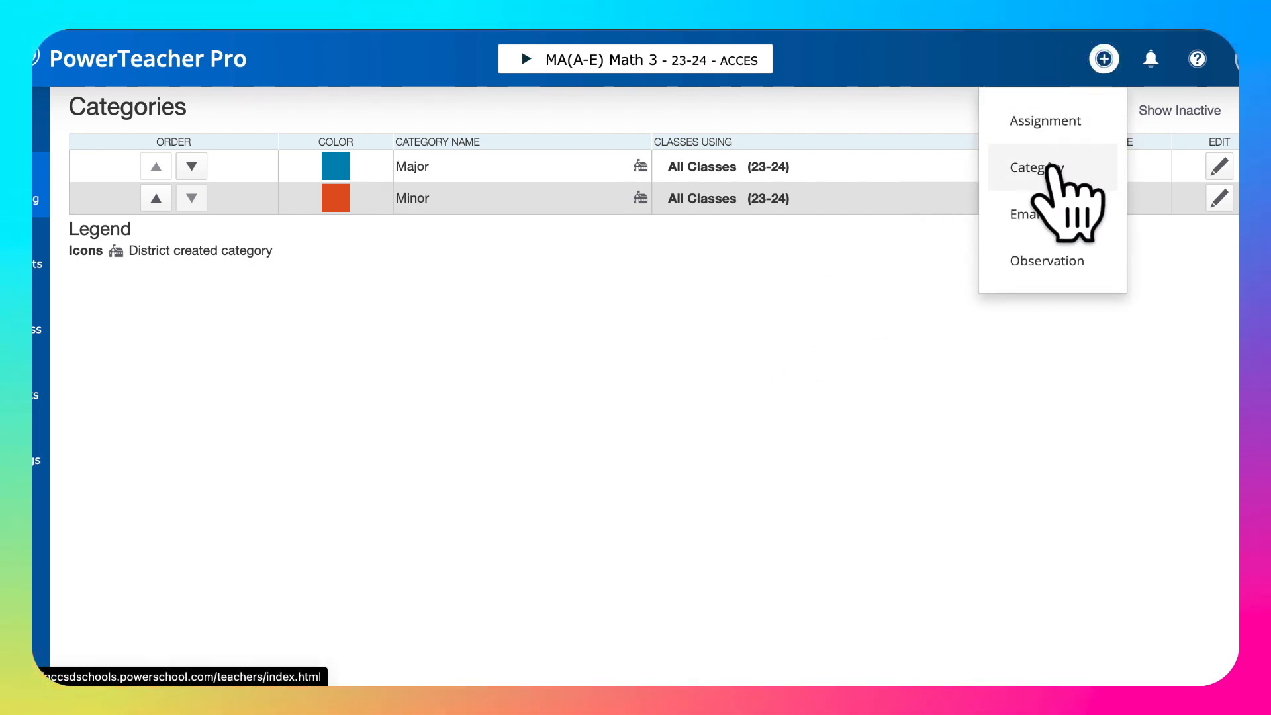
left_click(1053, 168)
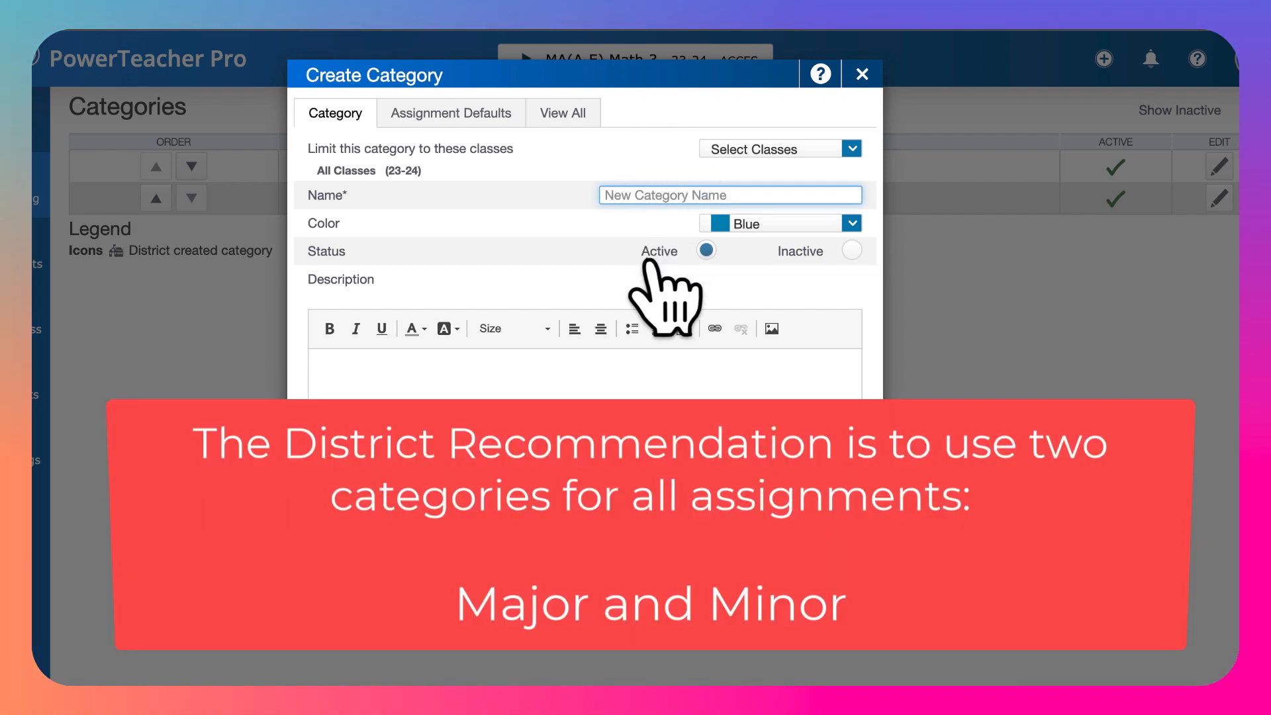
left_click(861, 73)
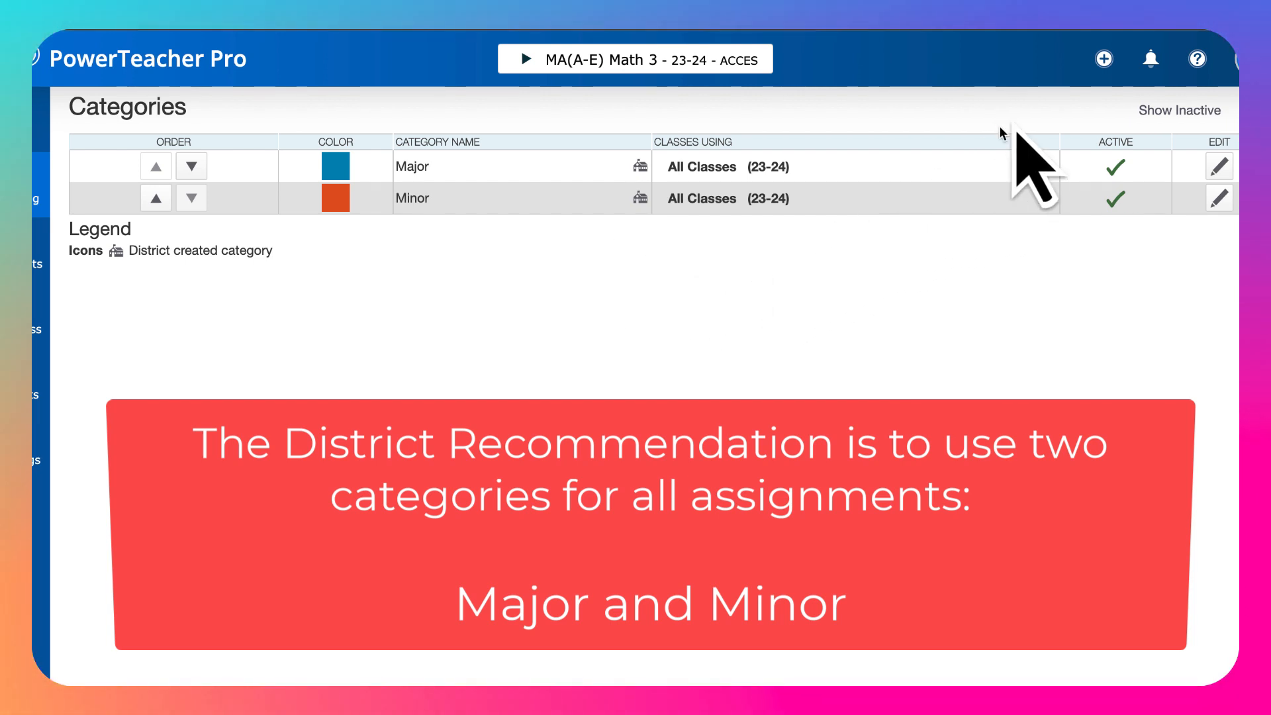
left_click(1102, 60)
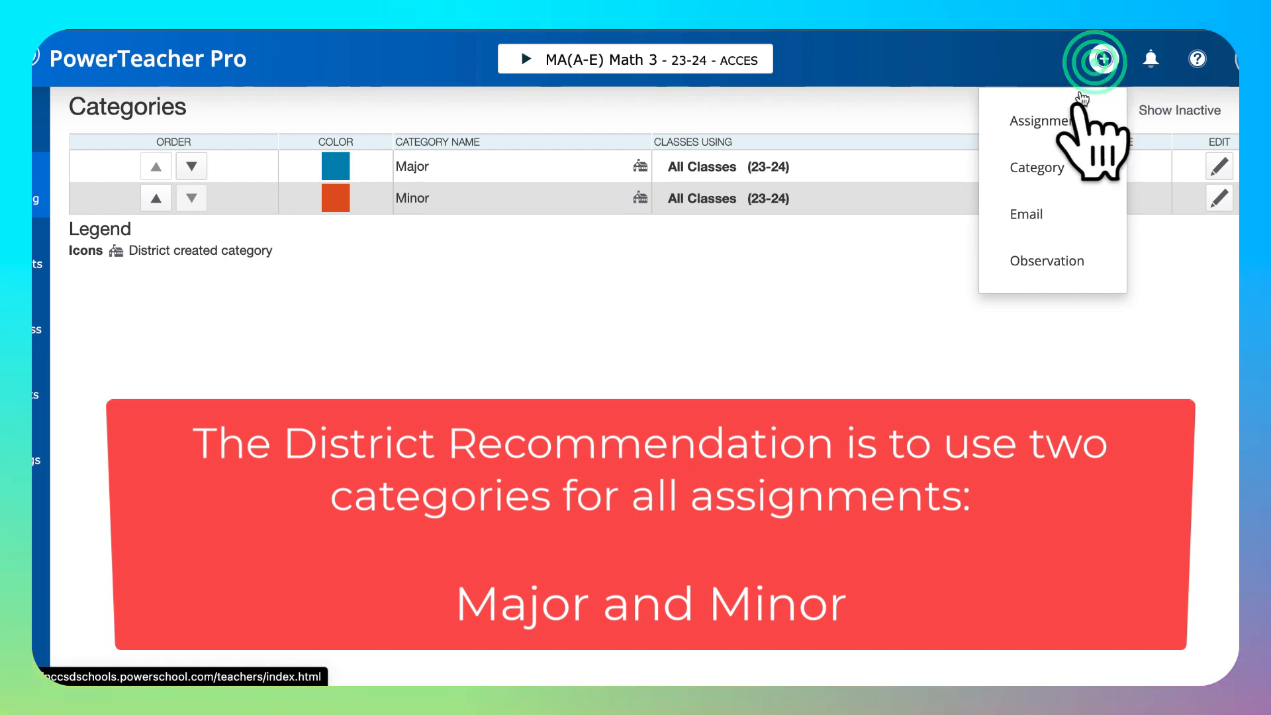
left_click(1043, 168)
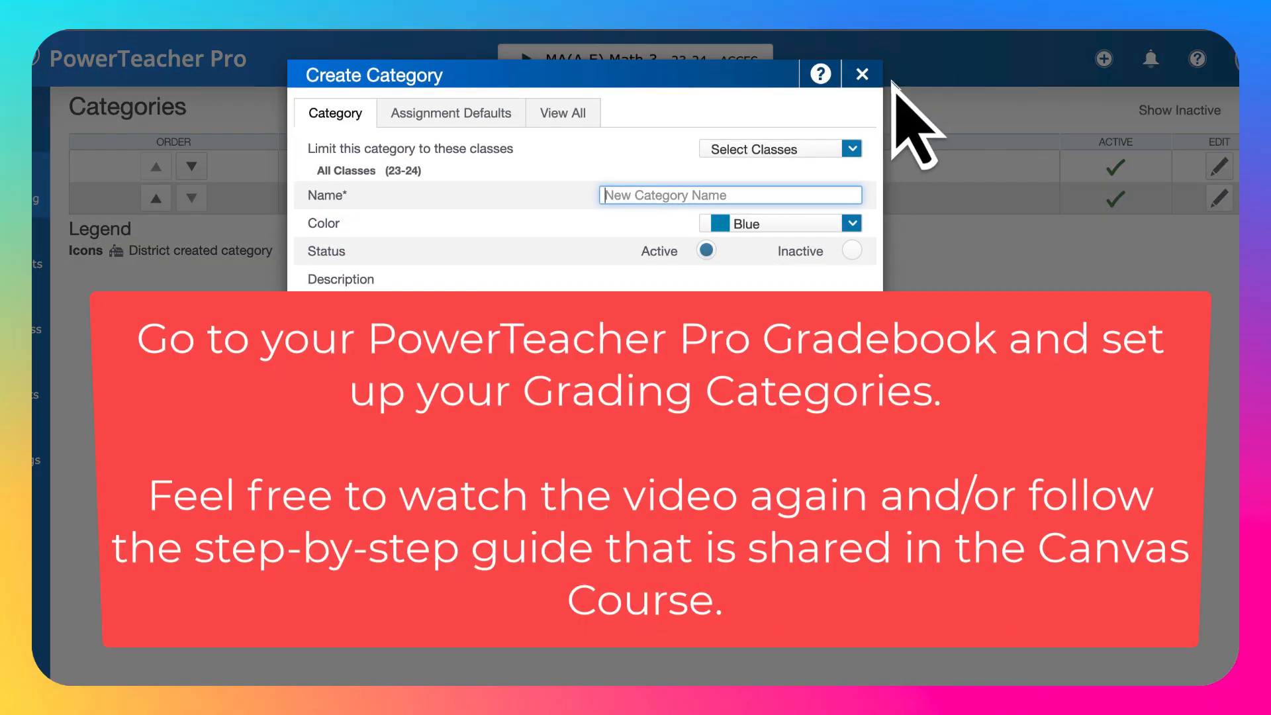
left_click(864, 75)
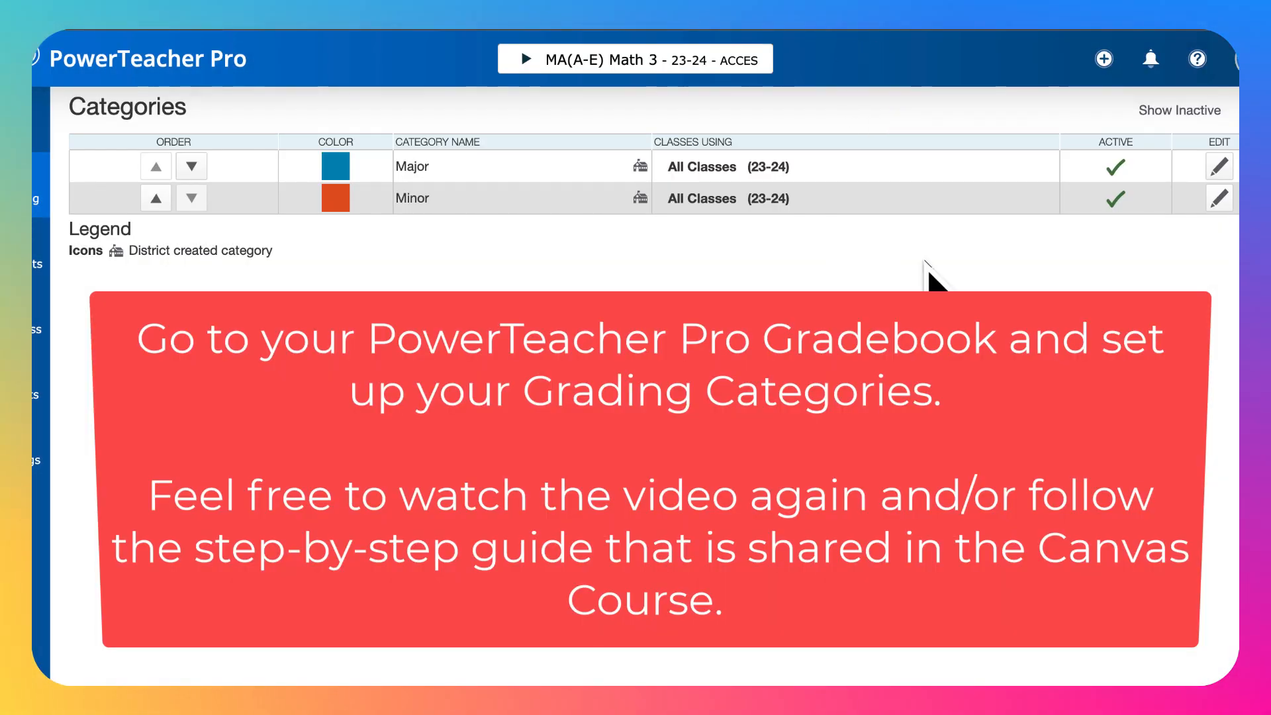